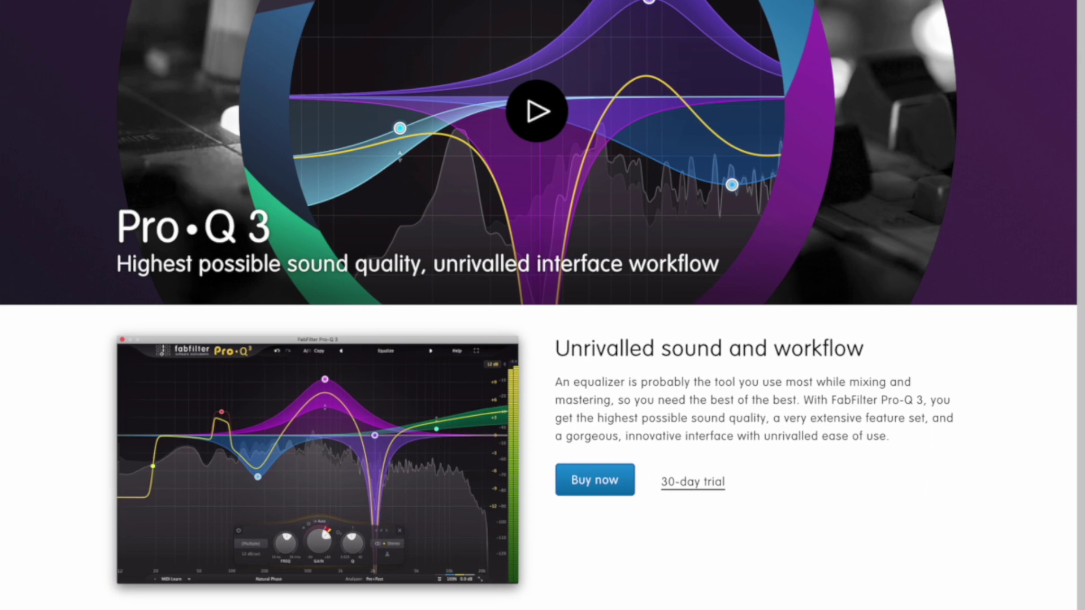
- Expand the Pro-Q 3 page's 'all facts & features' list and scroll through the key features
scroll(717, 491, down, 10)
scroll(717, 491, up, 2)
scroll(632, 529, down, 1)
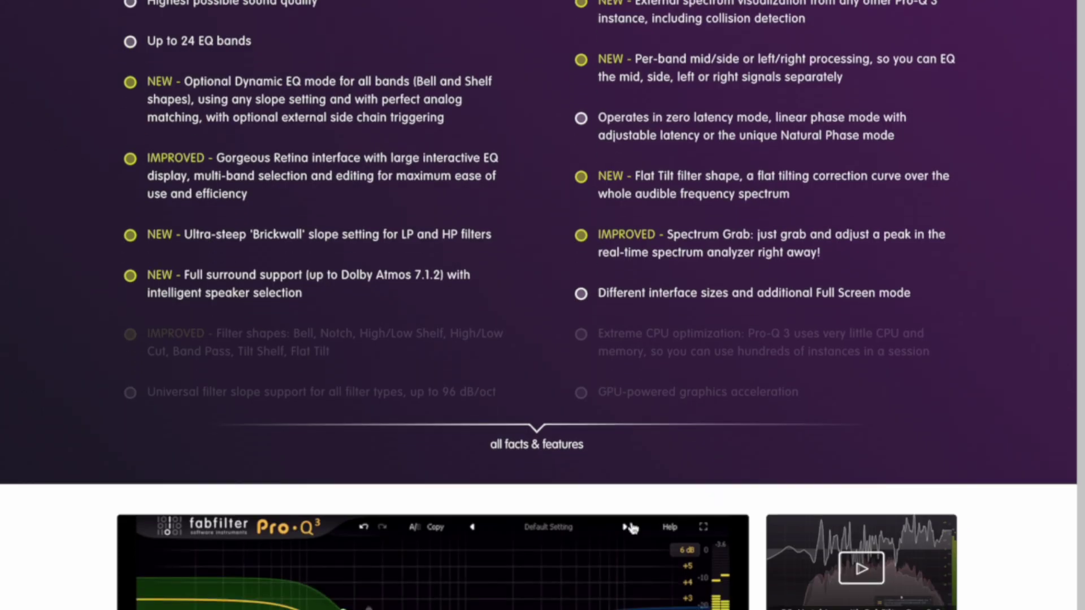
click(533, 446)
scroll(523, 480, down, 1)
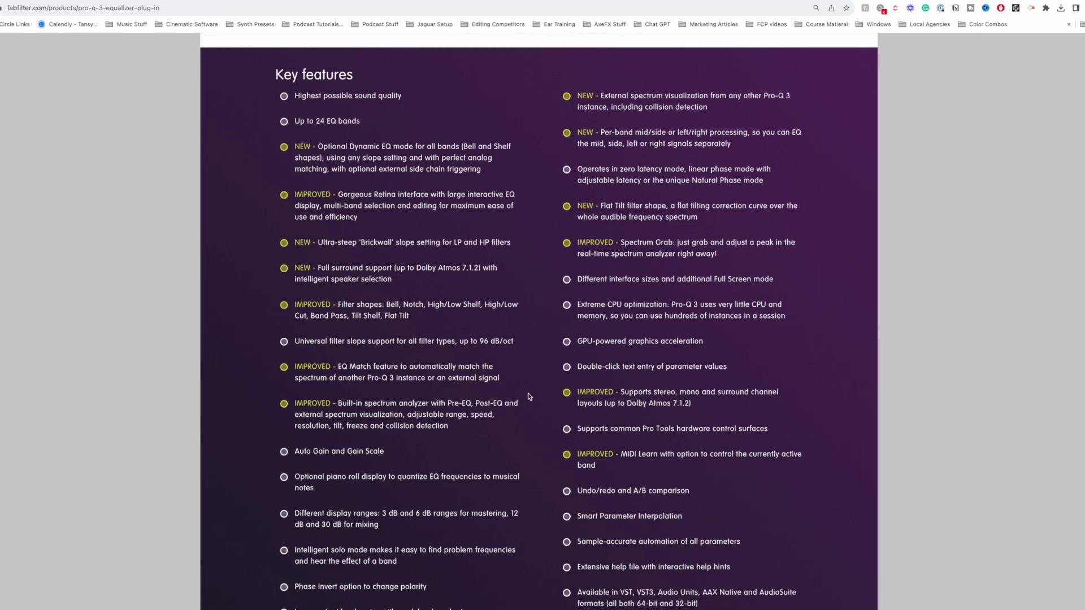
scroll(530, 397, down, 1)
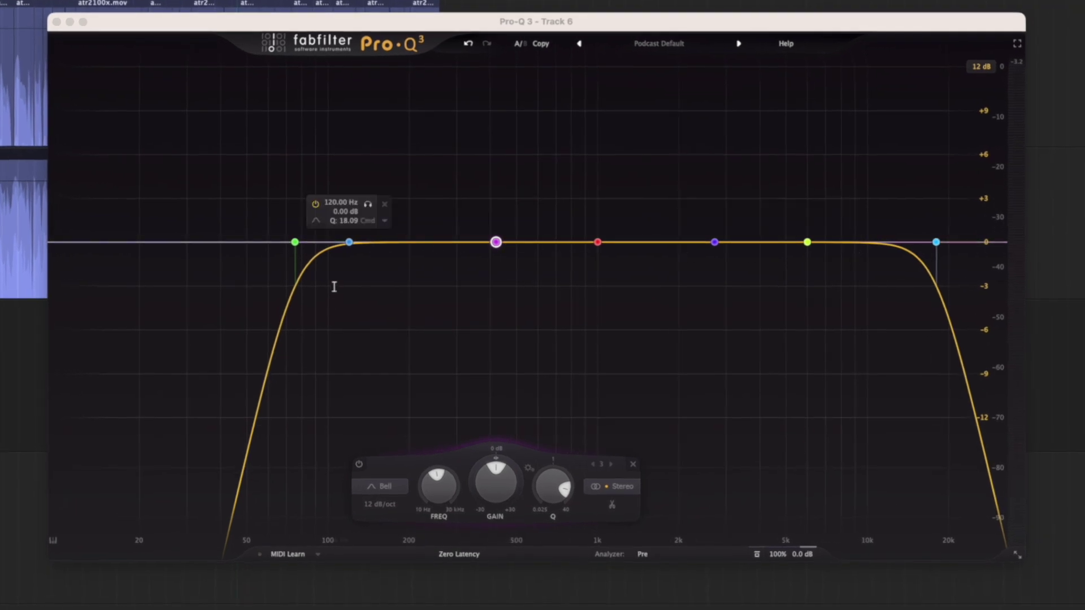
click(350, 242)
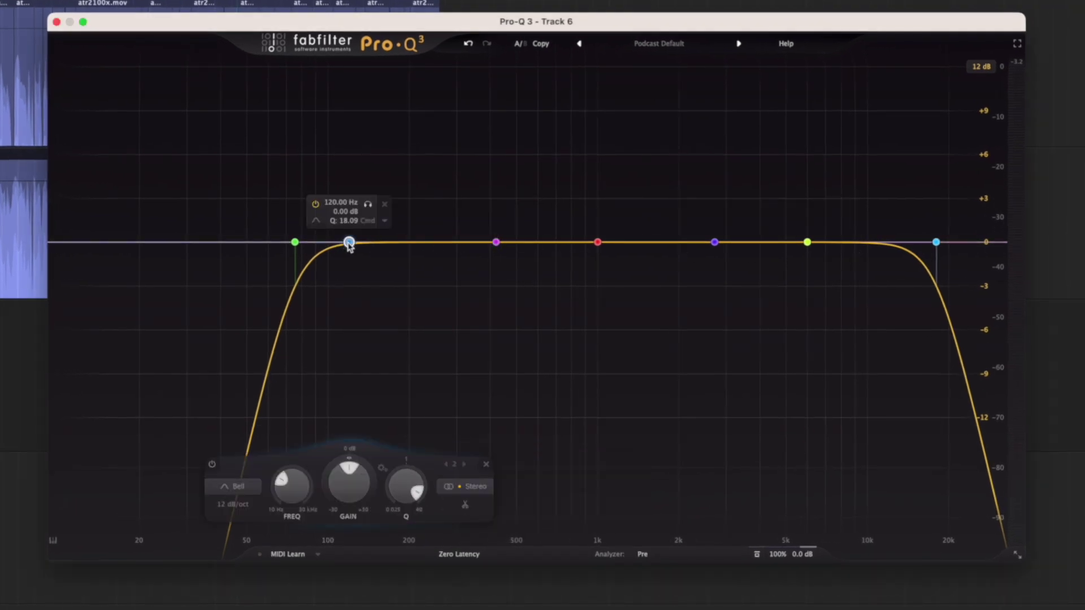
click(232, 488)
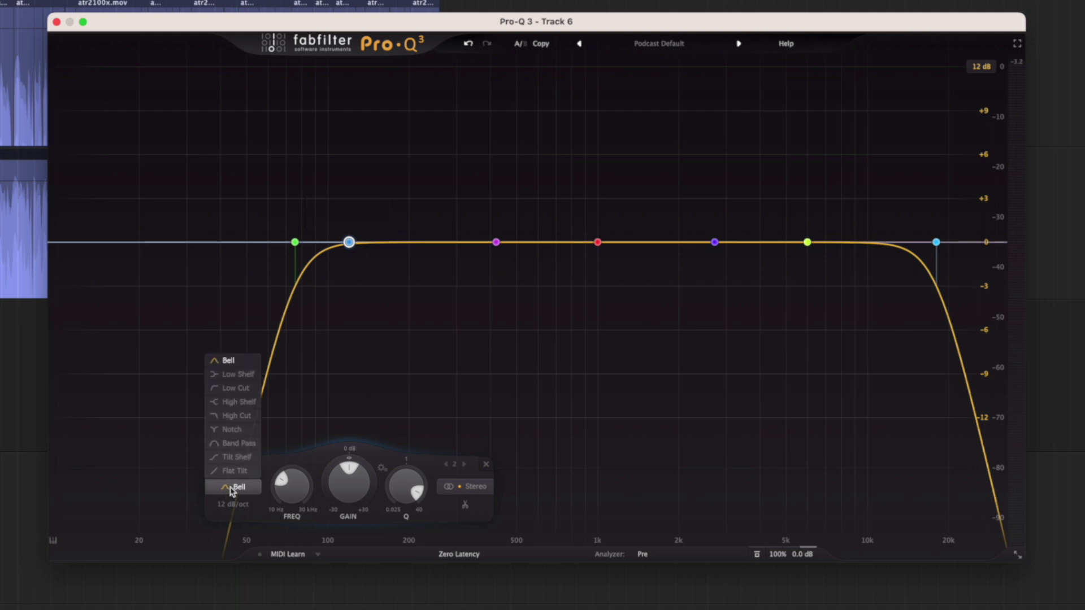
click(232, 489)
click(232, 507)
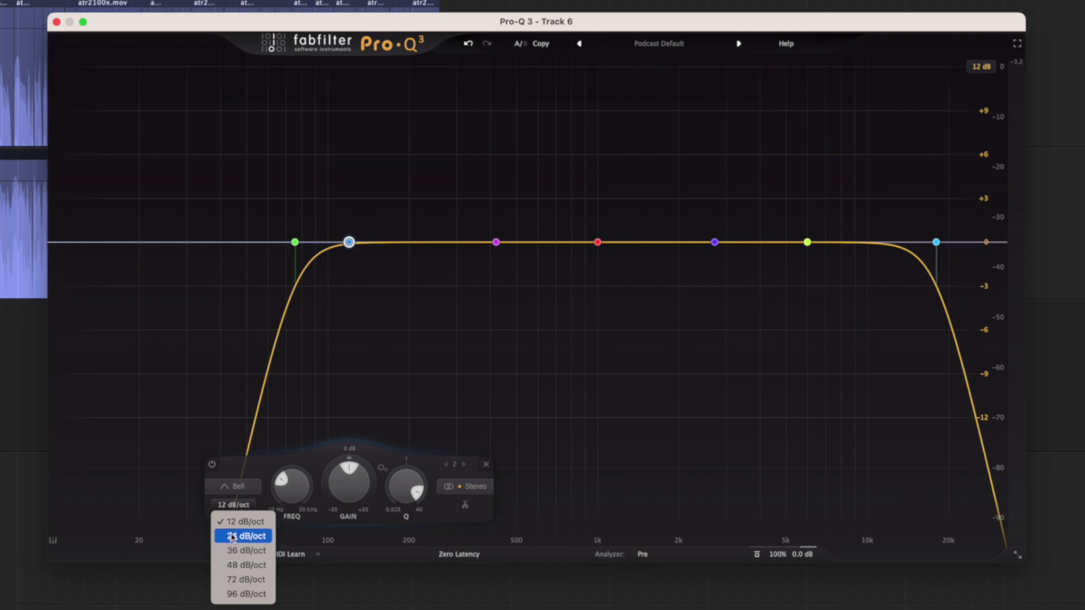
click(352, 249)
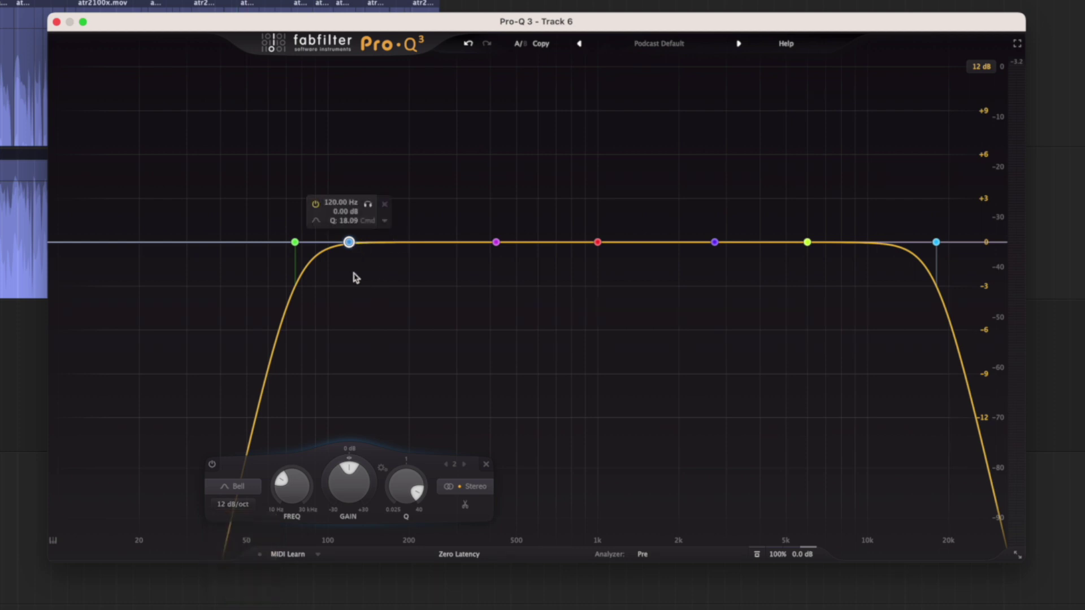
drag(349, 243, 350, 304)
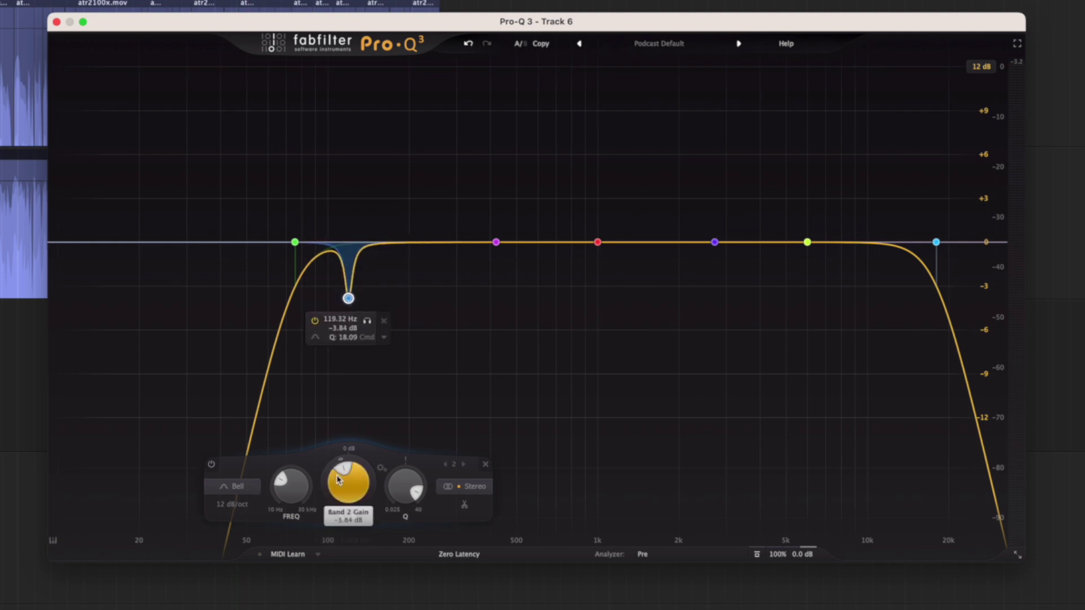
click(232, 504)
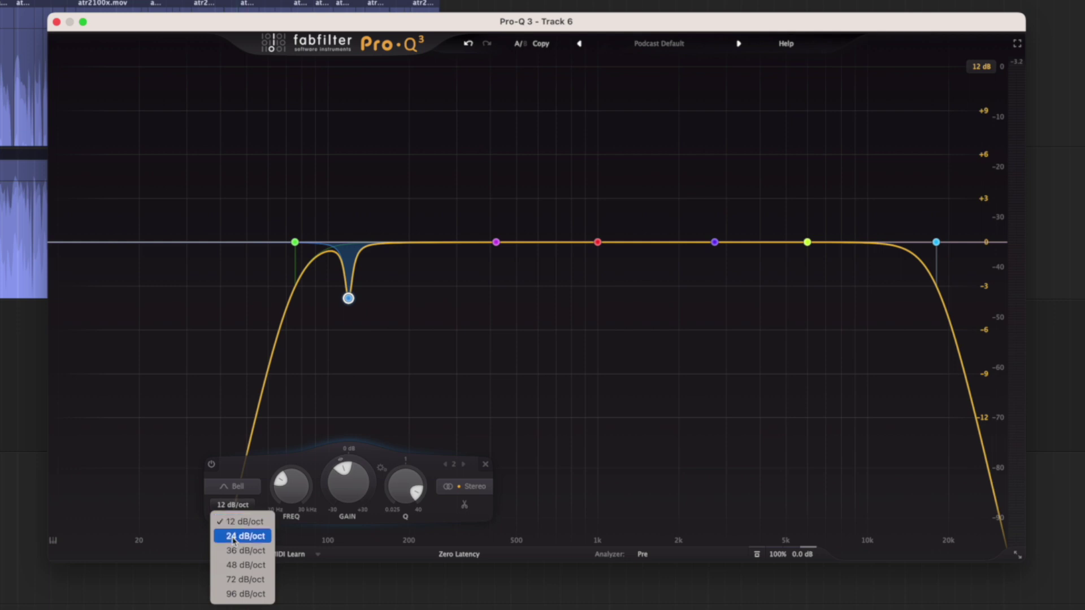
click(232, 565)
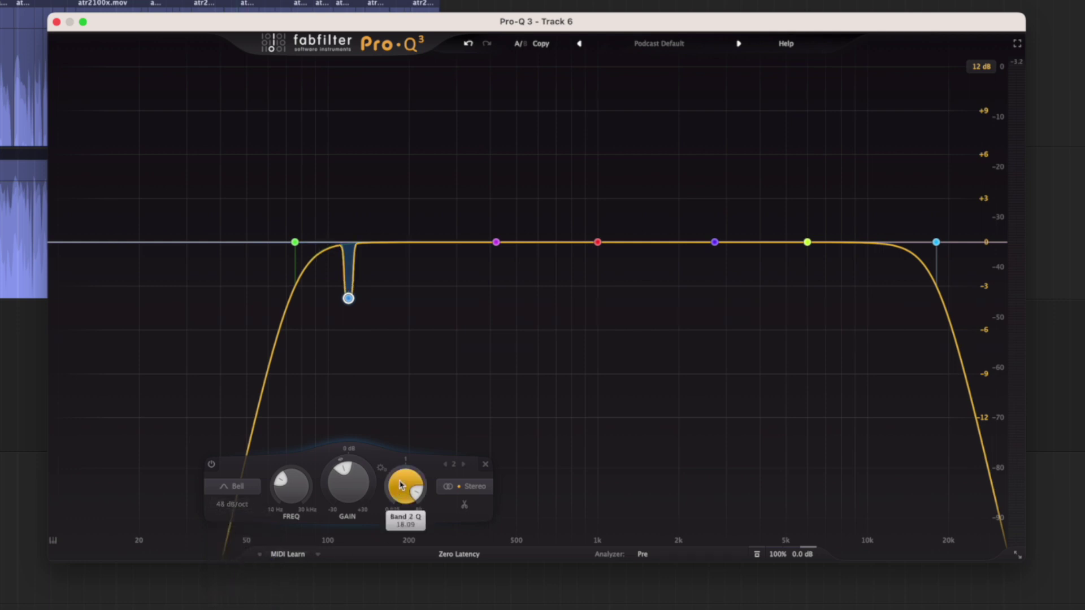
scroll(398, 503, down, 2)
scroll(397, 504, down, 2)
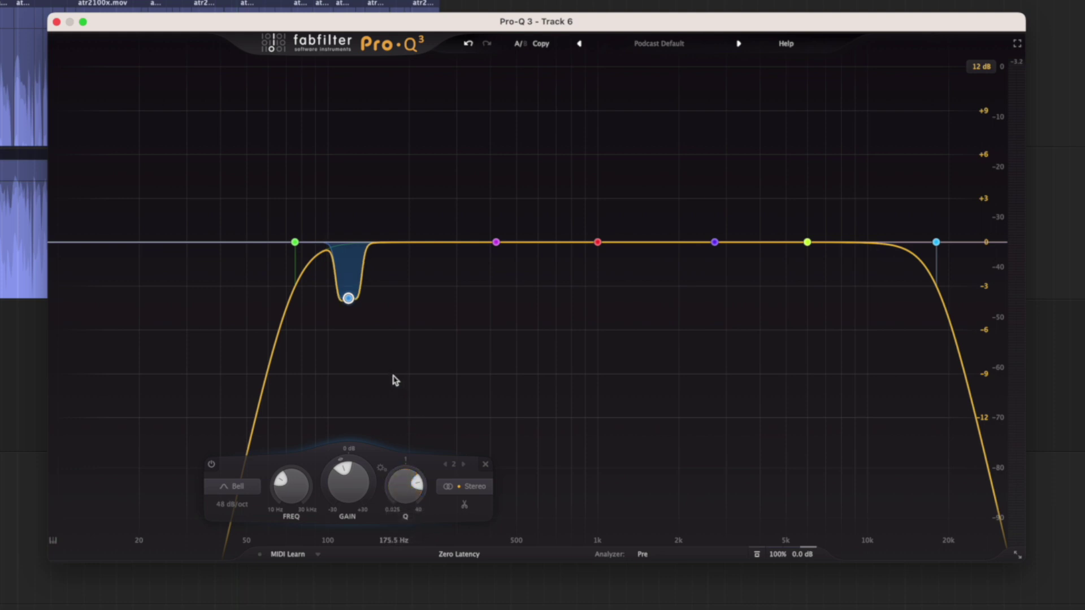
mouse_move(337, 298)
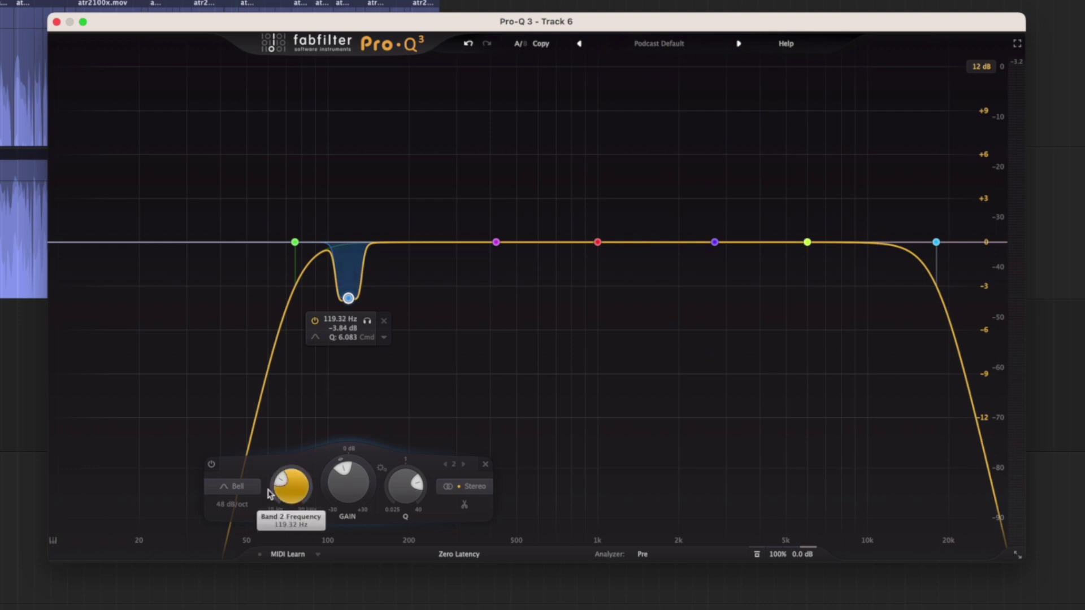
click(232, 505)
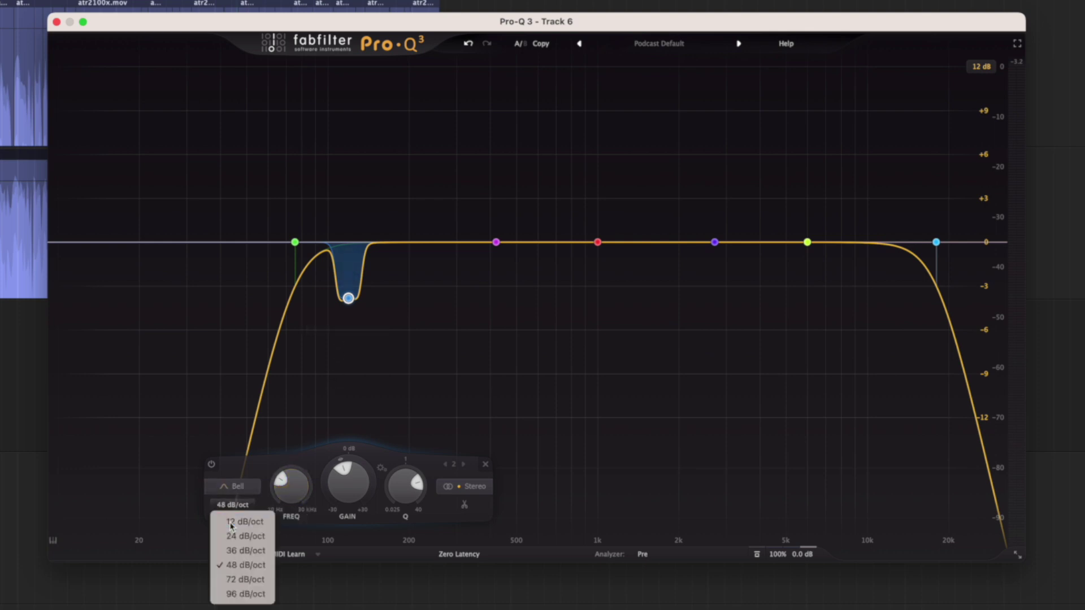
click(231, 524)
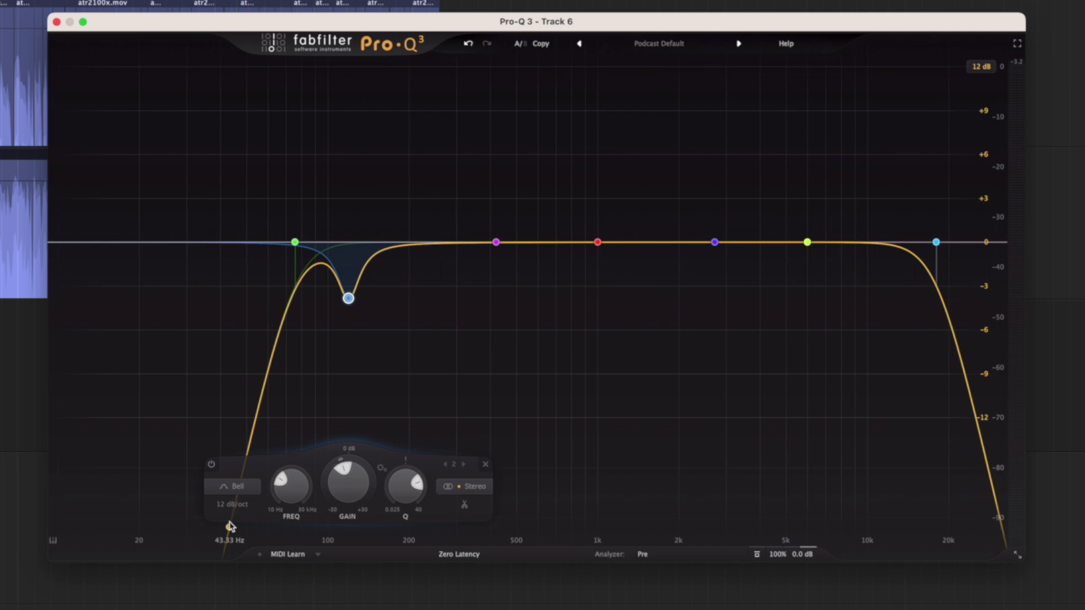
click(467, 45)
click(468, 44)
click(467, 44)
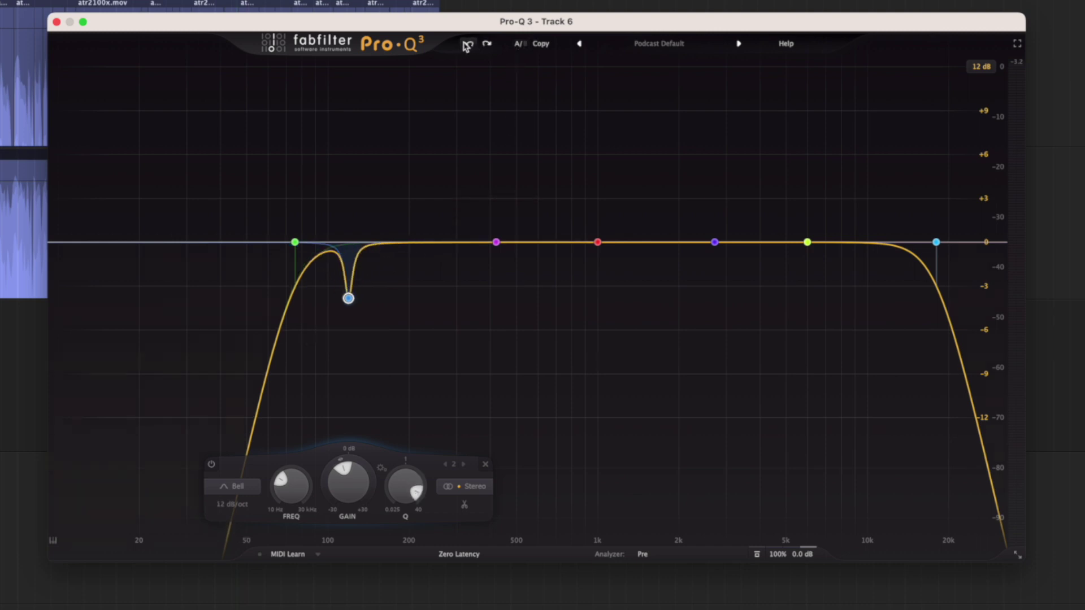
click(467, 44)
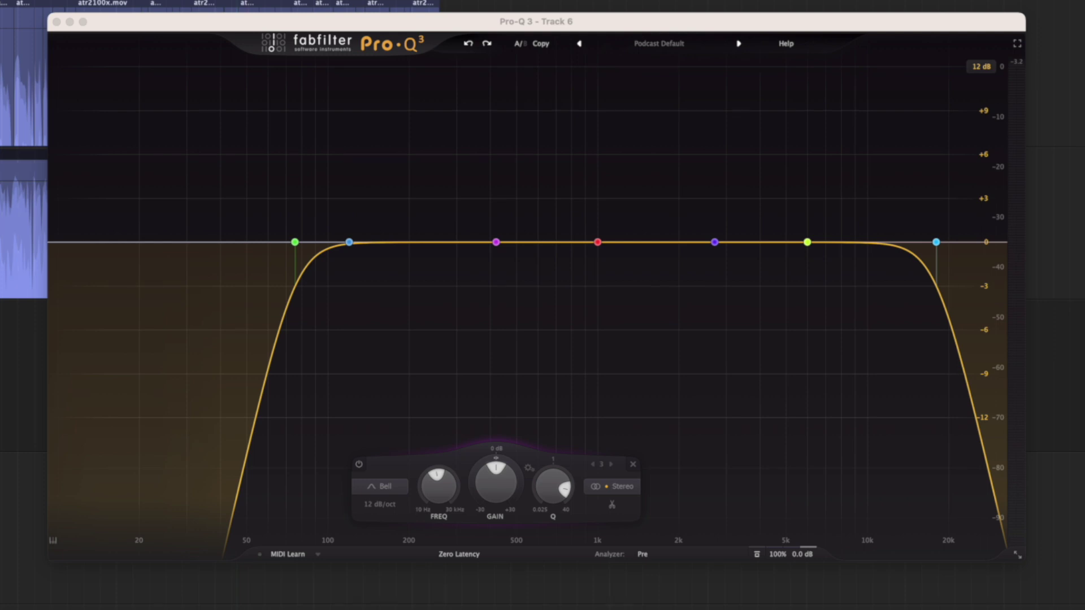
mouse_move(353, 225)
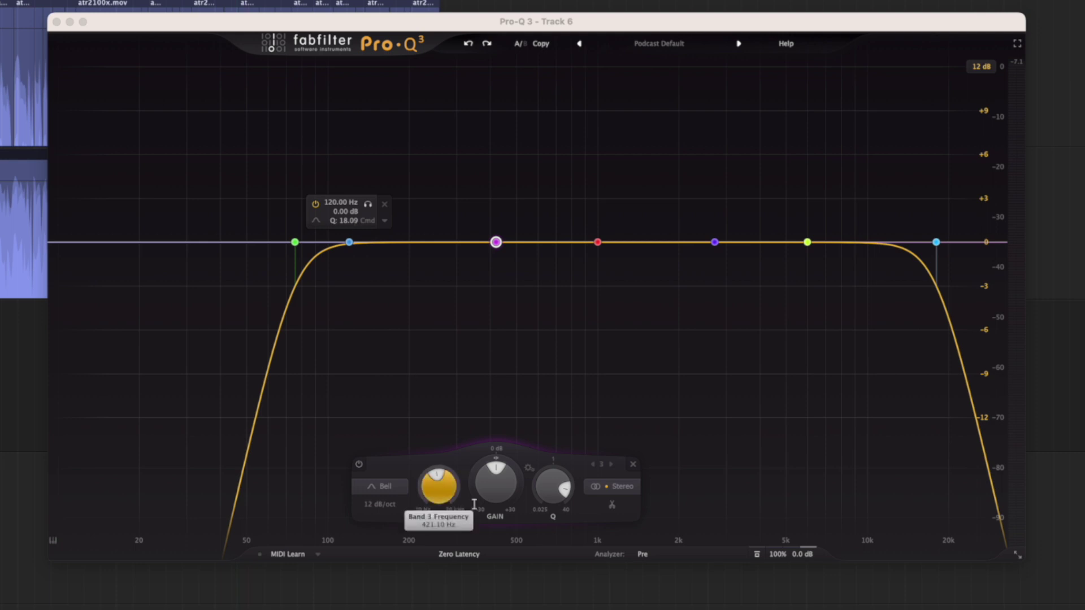
mouse_move(295, 242)
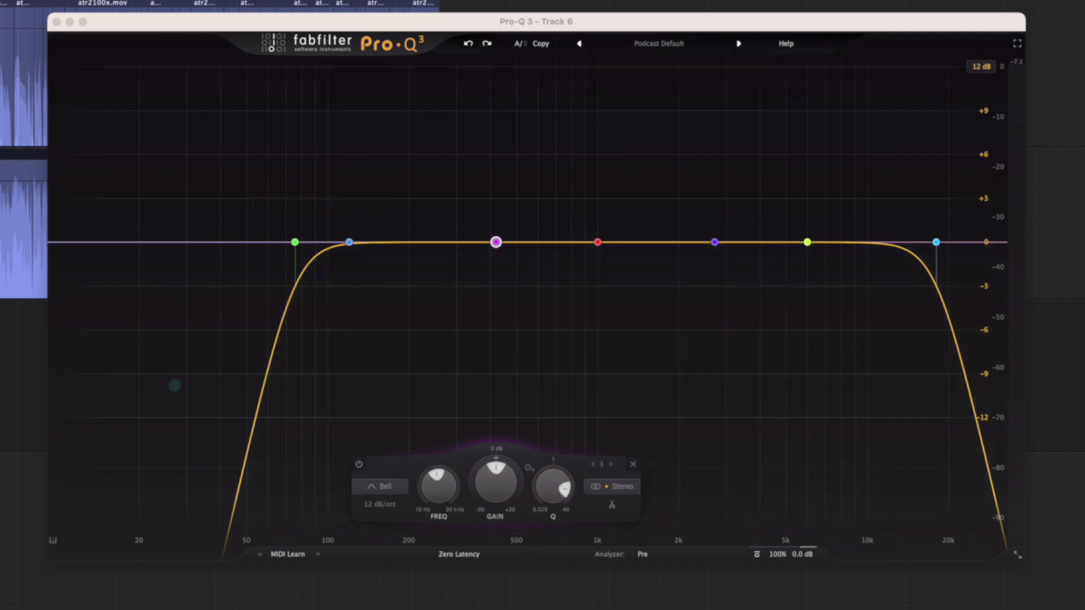
- Play the voice track and solo band 2, sweeping it to about 117 Hz
key(space)
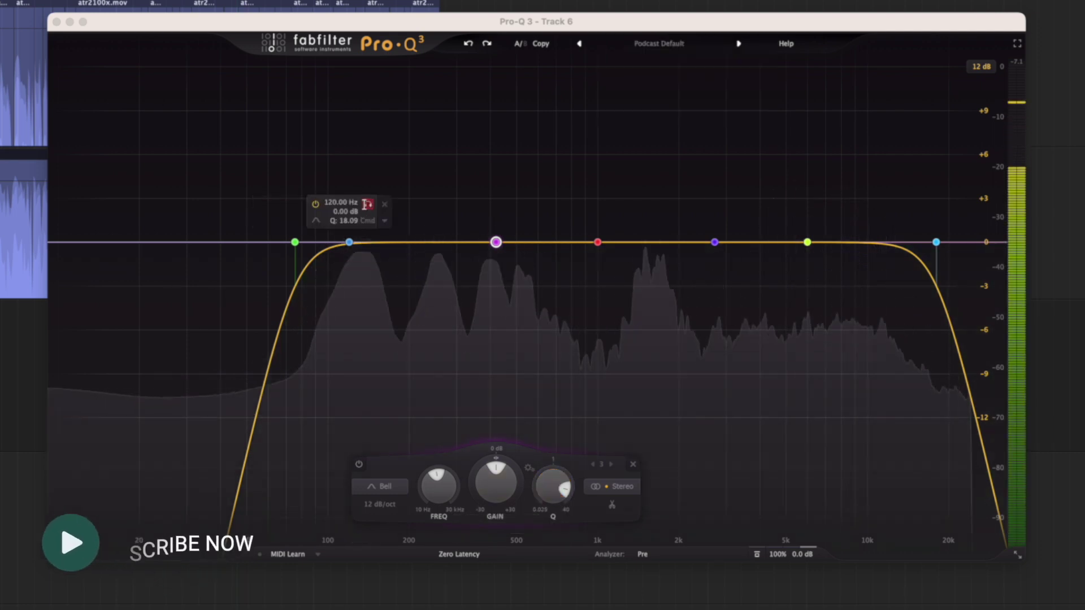
drag(367, 204, 375, 291)
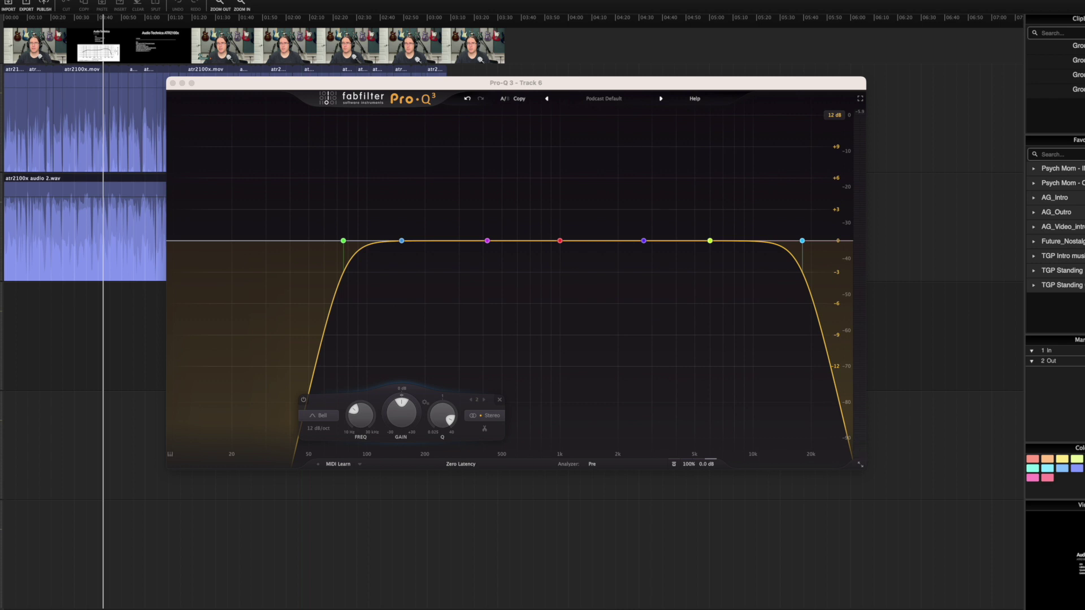
- Rewind to the start and add a bell band cutting about 3.2 dB near 6882 Hz
mouse_move(709, 248)
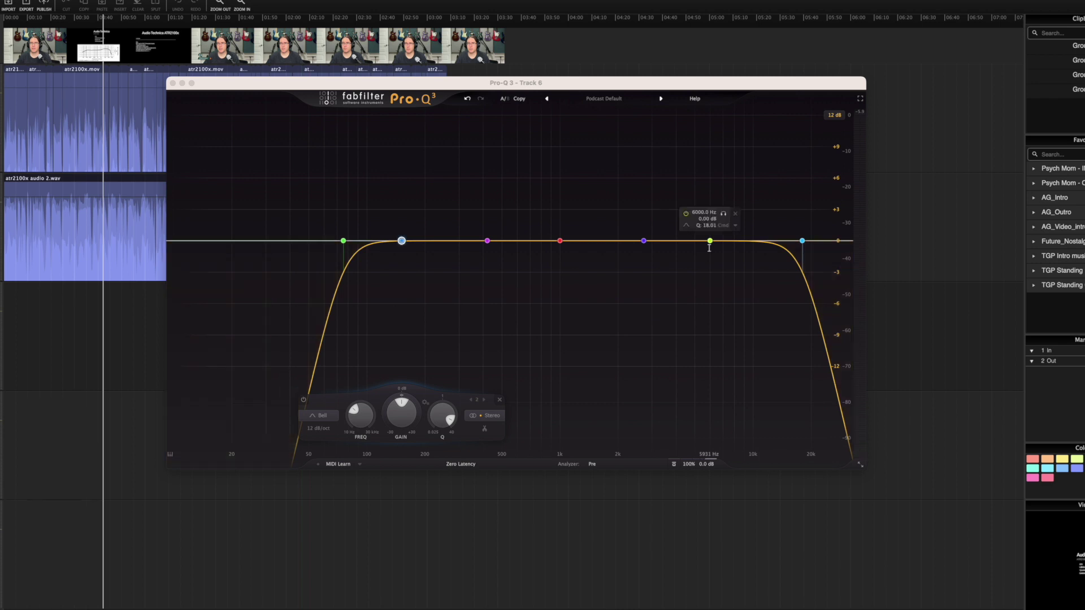
click(11, 287)
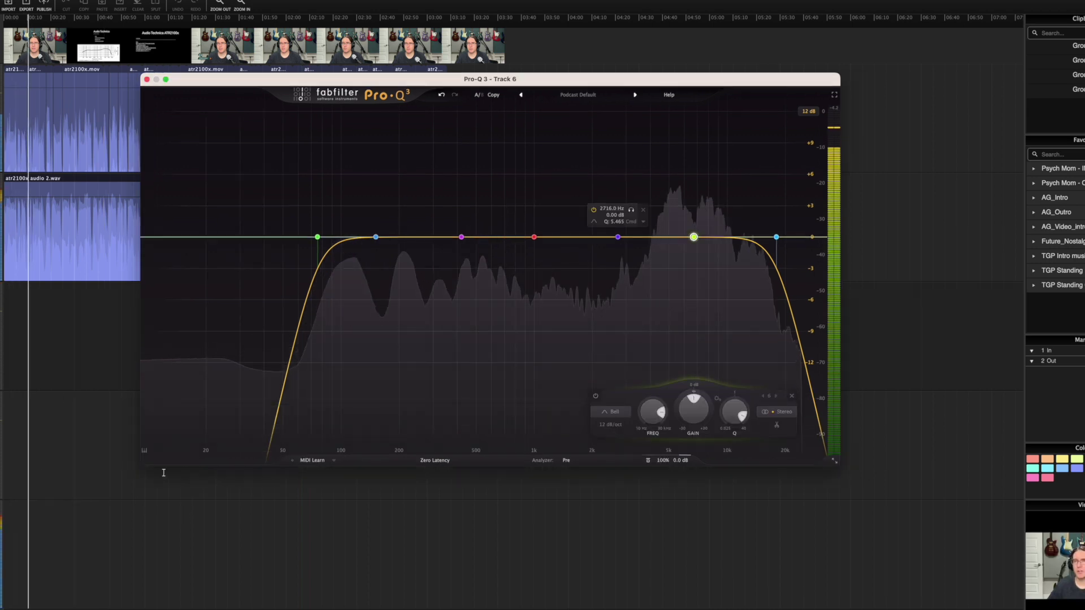
mouse_move(709, 341)
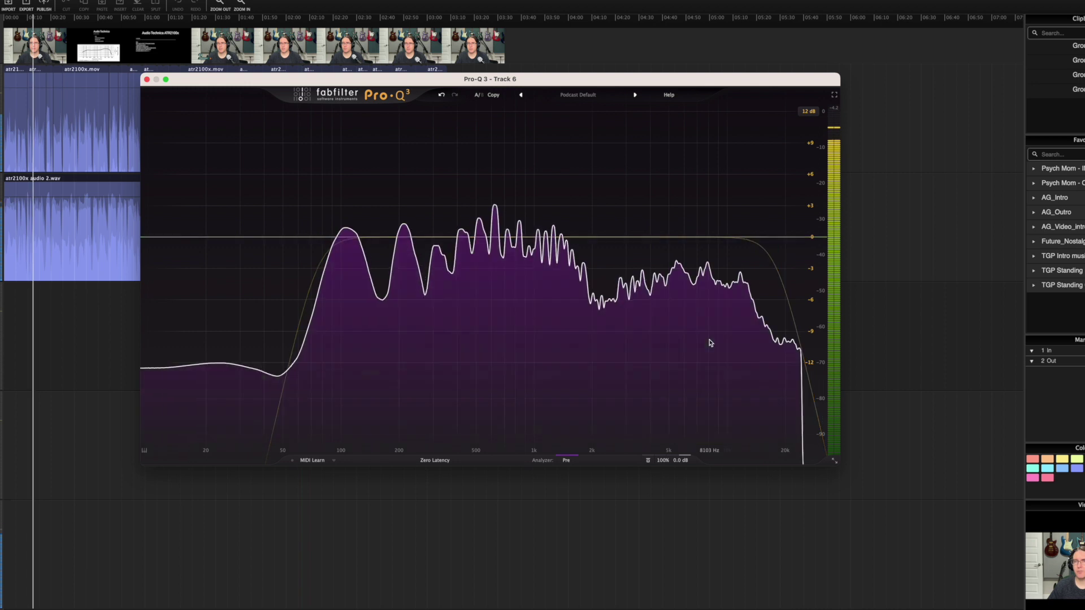
click(692, 240)
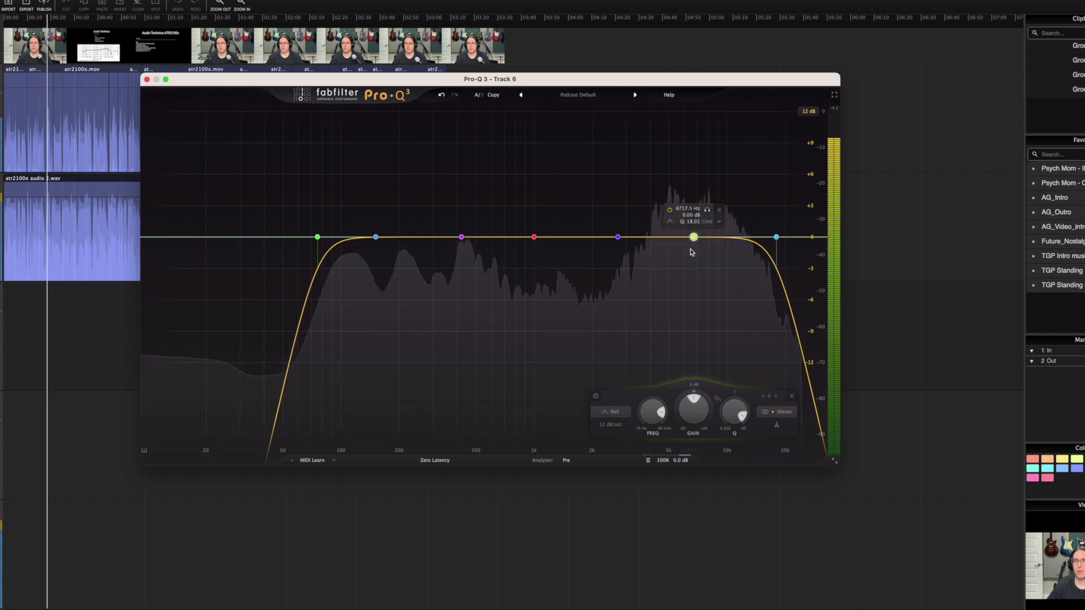
drag(692, 241, 695, 270)
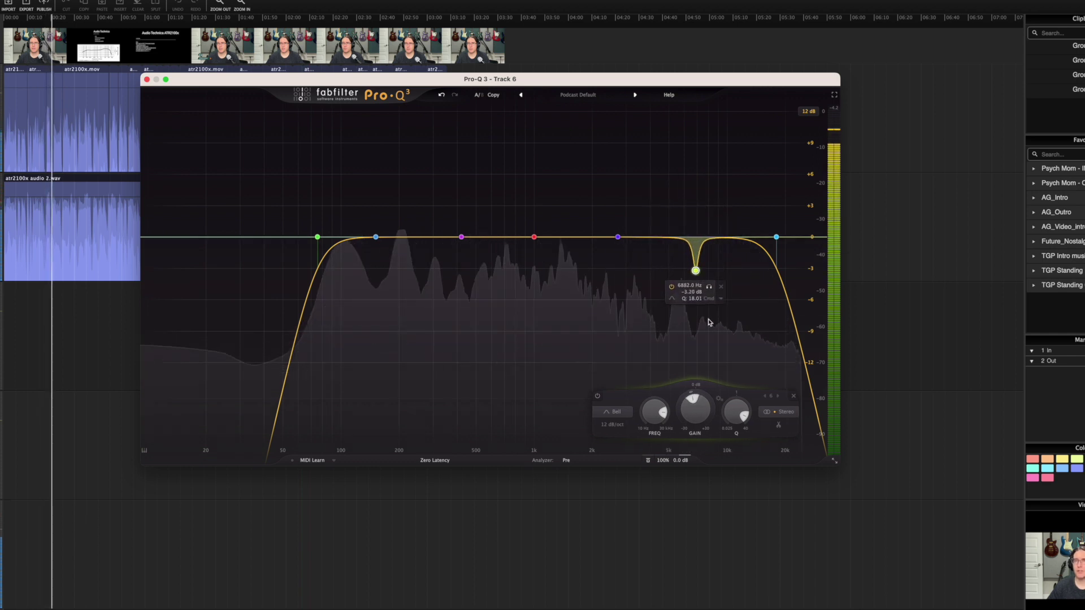
drag(736, 411, 737, 422)
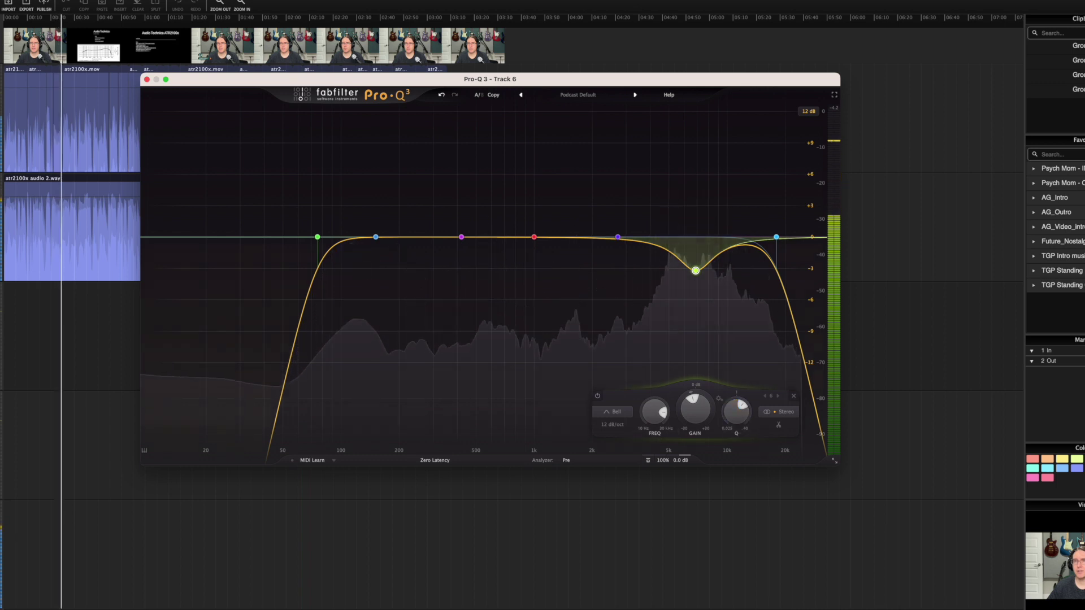
- Stop and restart playback to audition the sibilance cut
key(space)
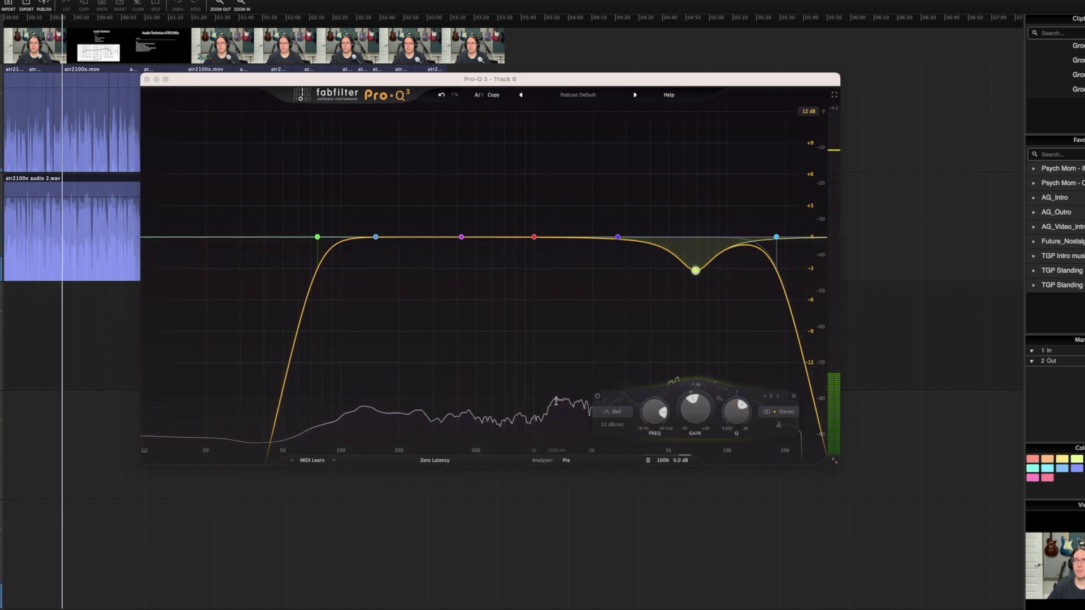
key(space)
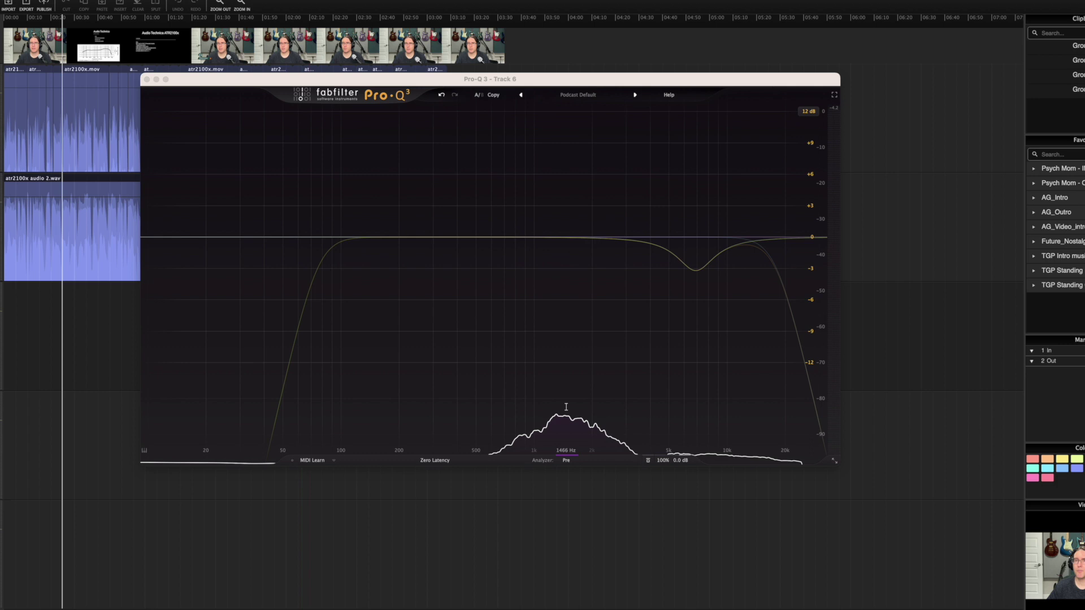
key(space)
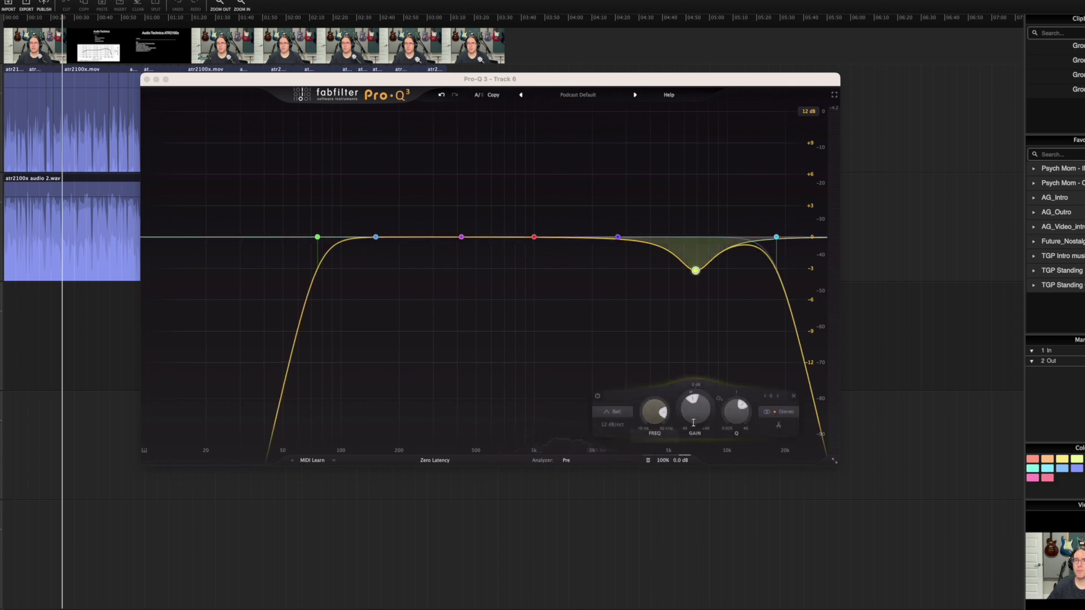
- Make the 6882 Hz bell cut a dynamic band from its context menu
right_click(697, 272)
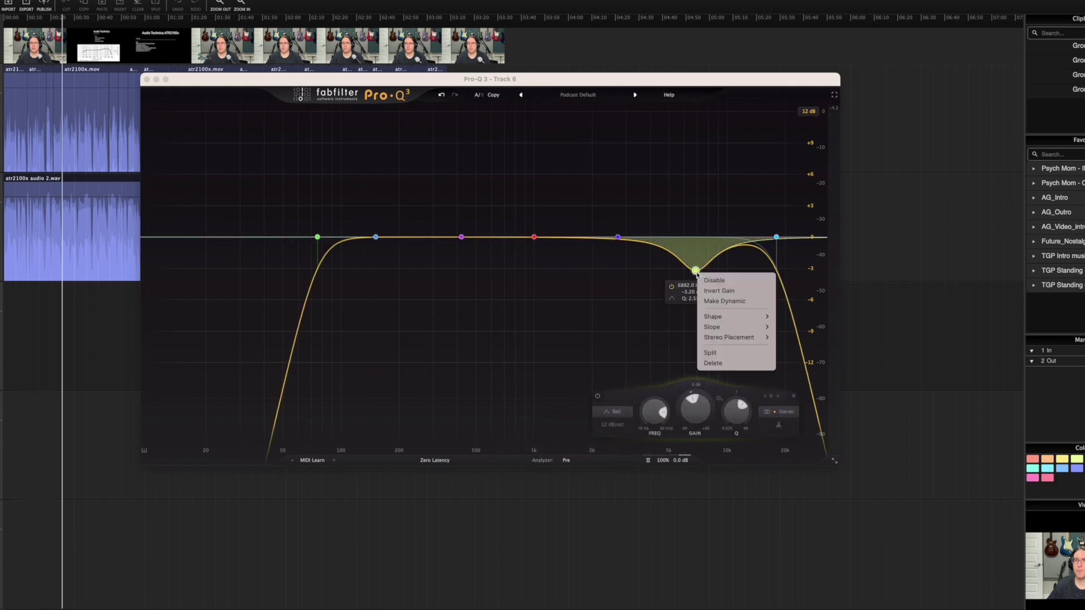
click(710, 302)
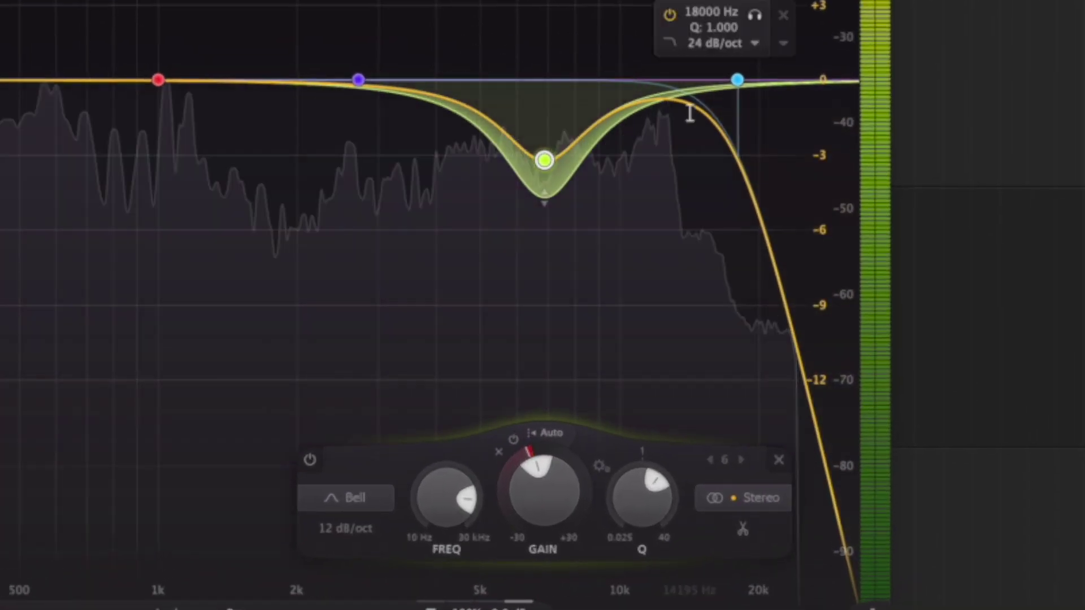
- Briefly solo the 6882 Hz band, raise its gain to about 0 dB, and pull its dynamic range down
click(577, 241)
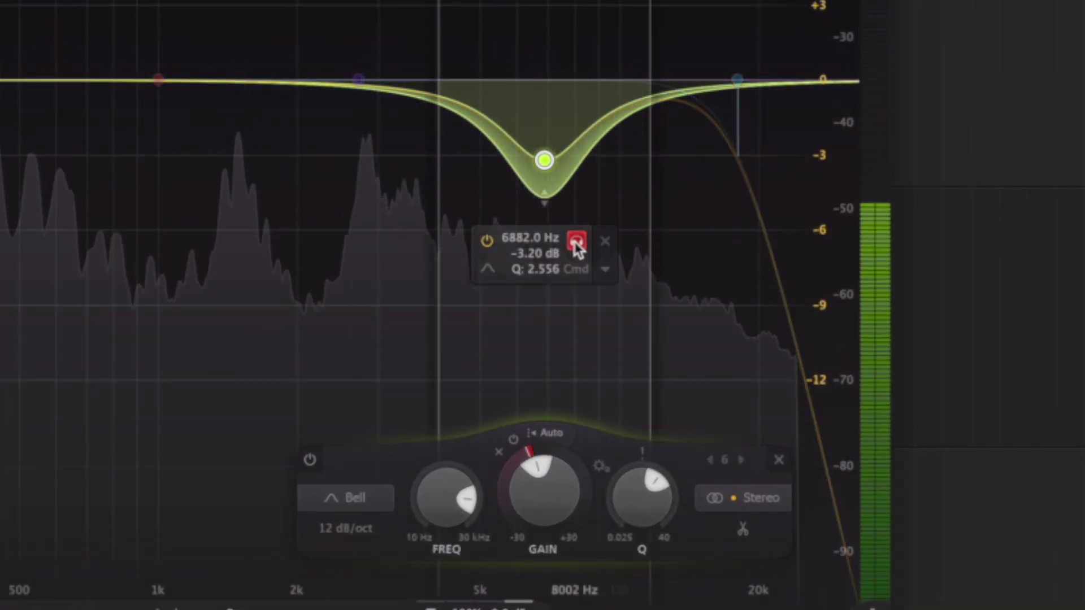
click(576, 242)
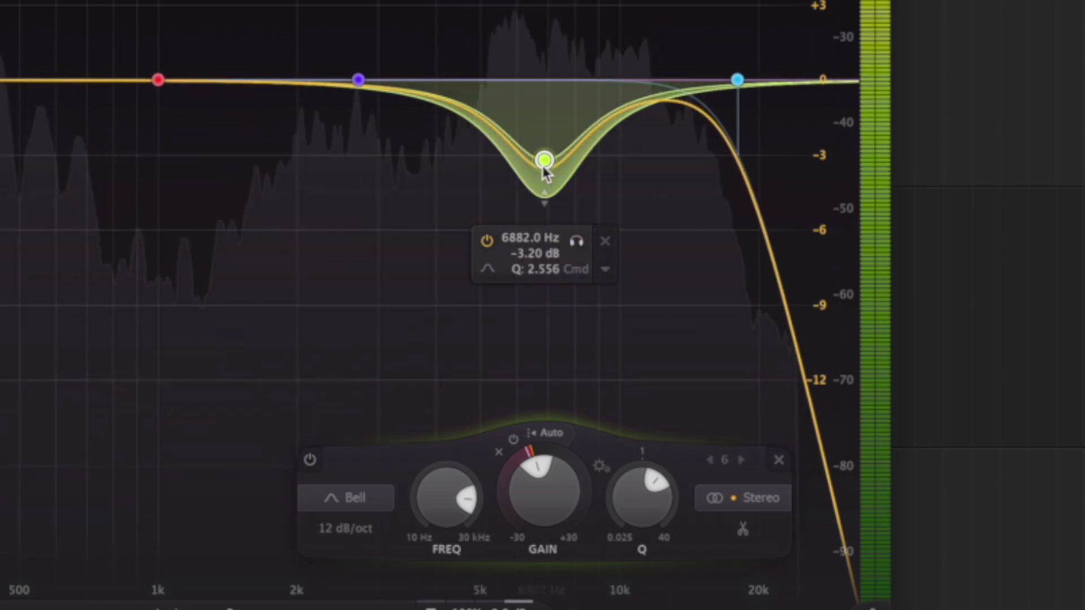
drag(546, 499, 537, 477)
drag(546, 127, 569, 218)
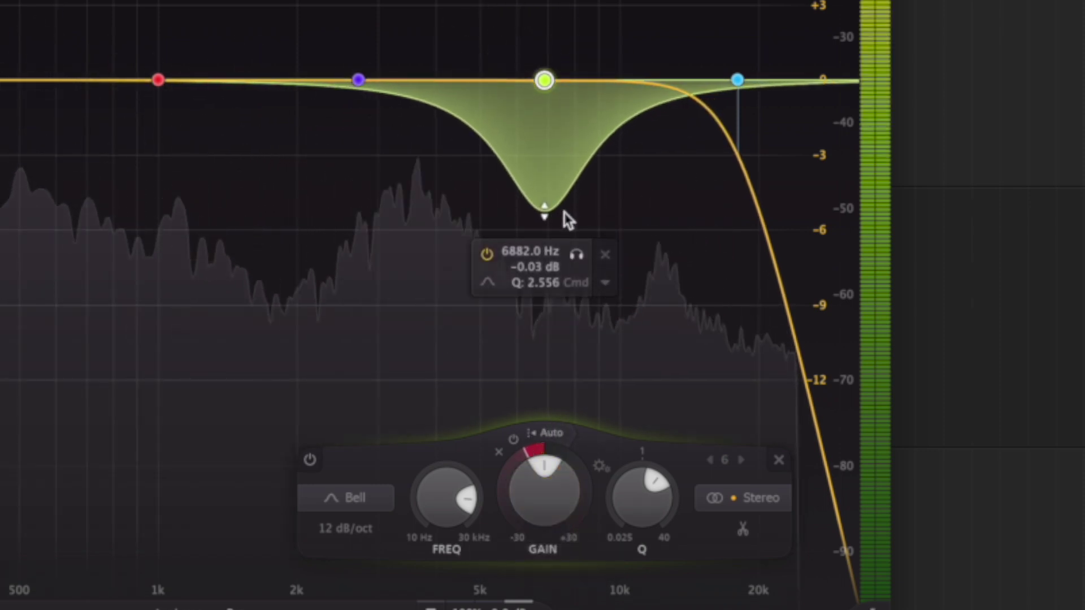
- Set the dynamic band's slope to 24 dB/oct, Q to 1.240, and slightly shallower range
click(333, 528)
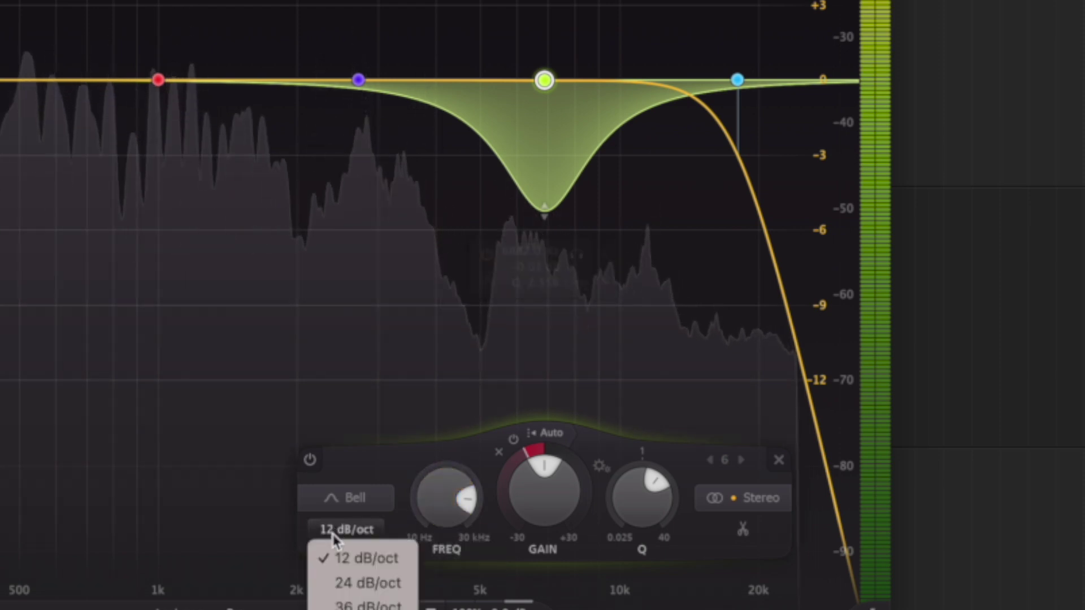
click(338, 588)
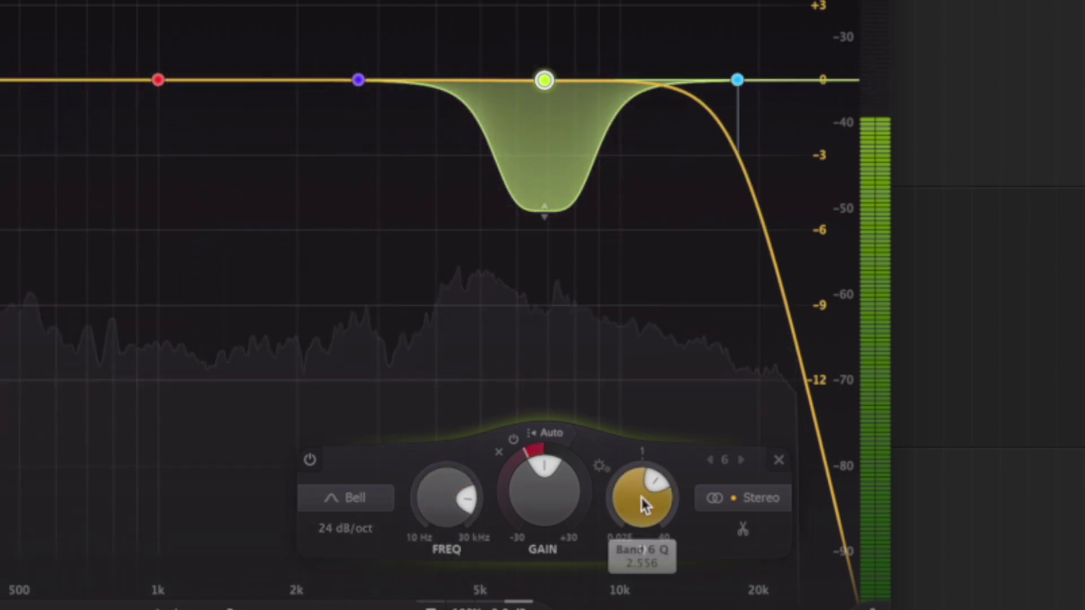
drag(636, 497, 638, 524)
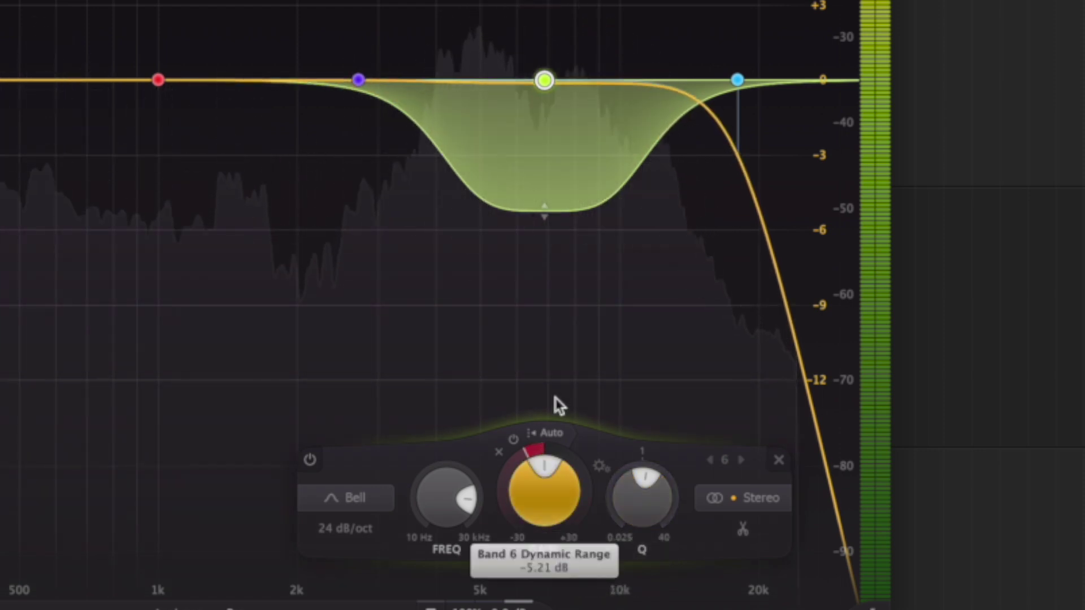
mouse_move(564, 230)
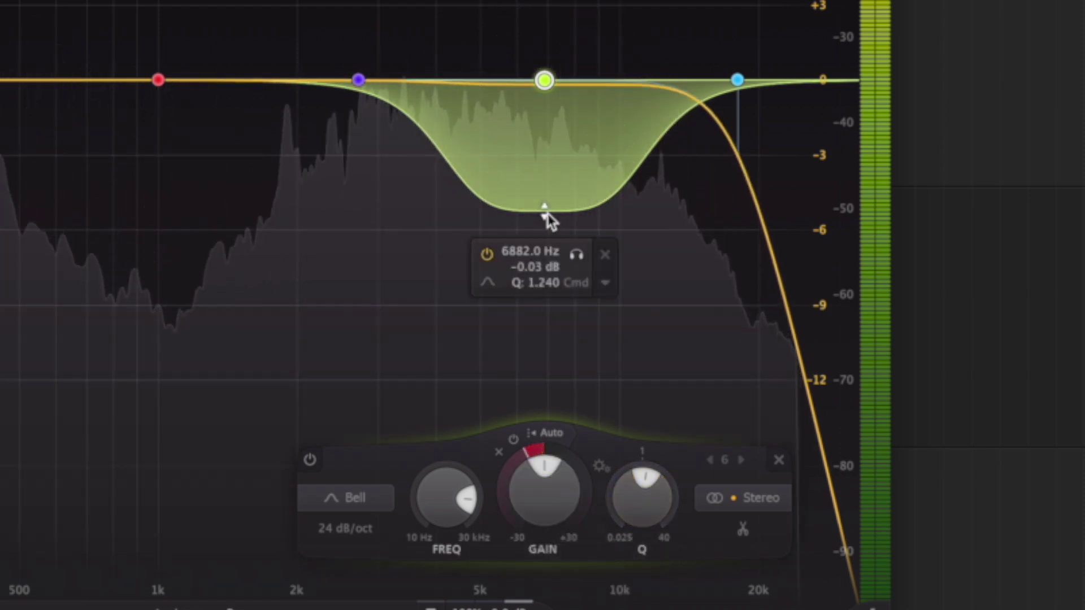
drag(547, 213, 547, 203)
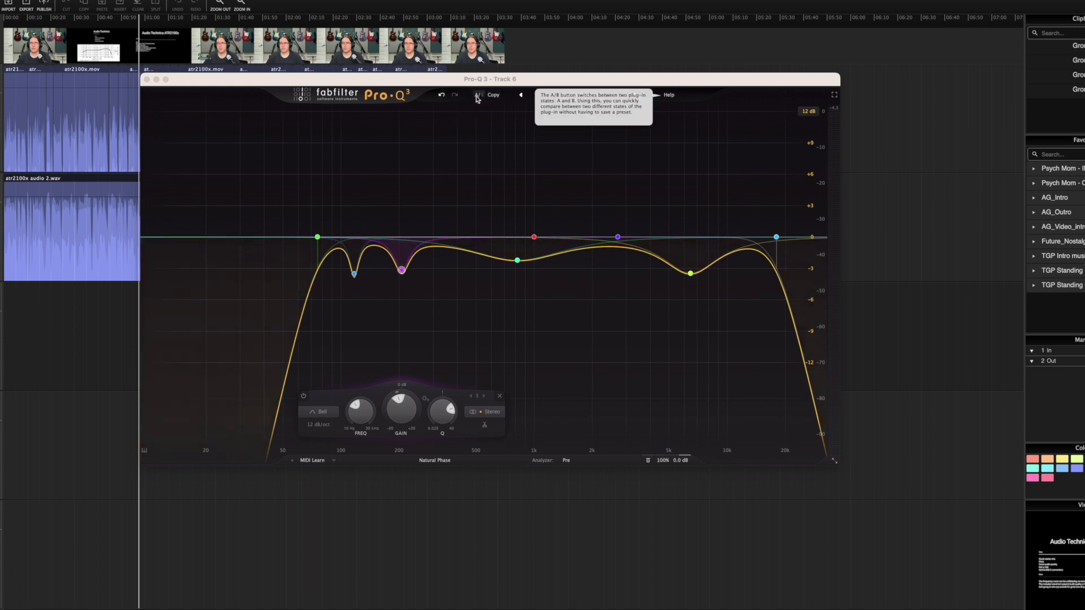
- Toggle between the Podcast Default curve (A) and flat Default Setting (B), ending on A
click(477, 97)
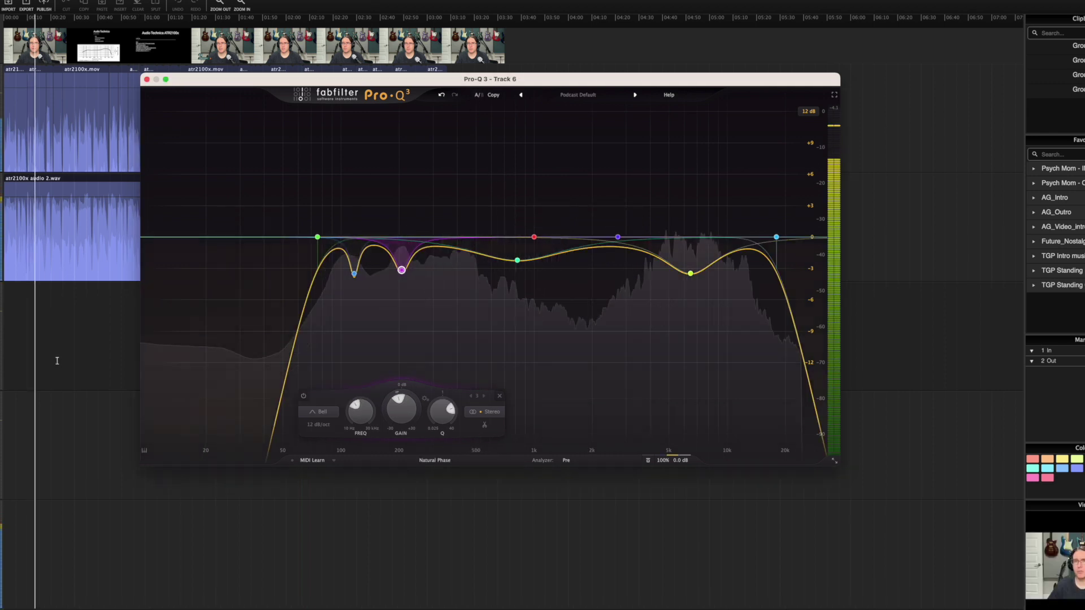
click(478, 95)
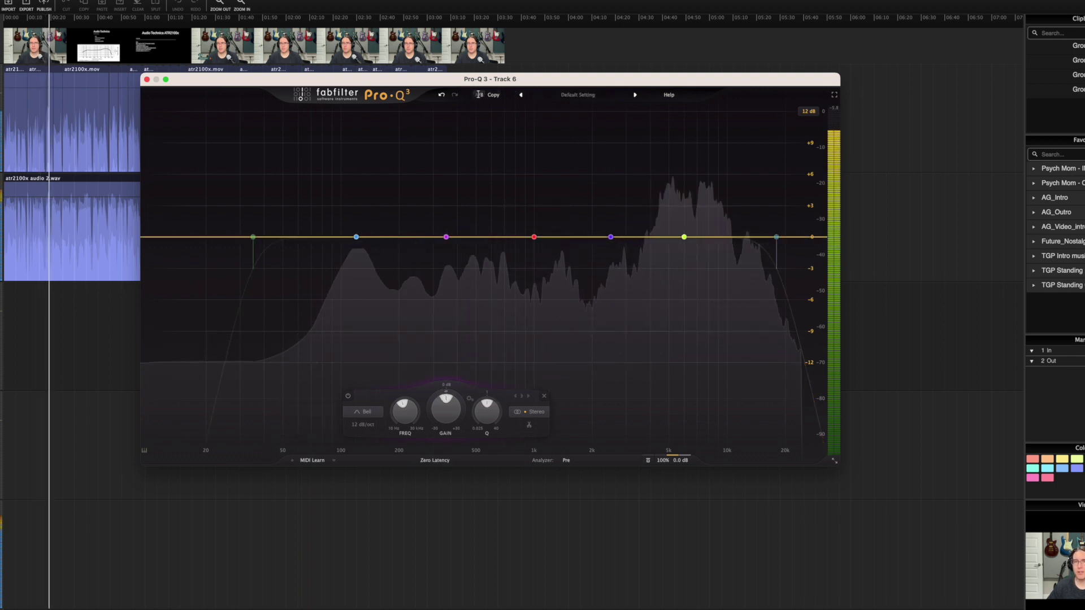
click(478, 95)
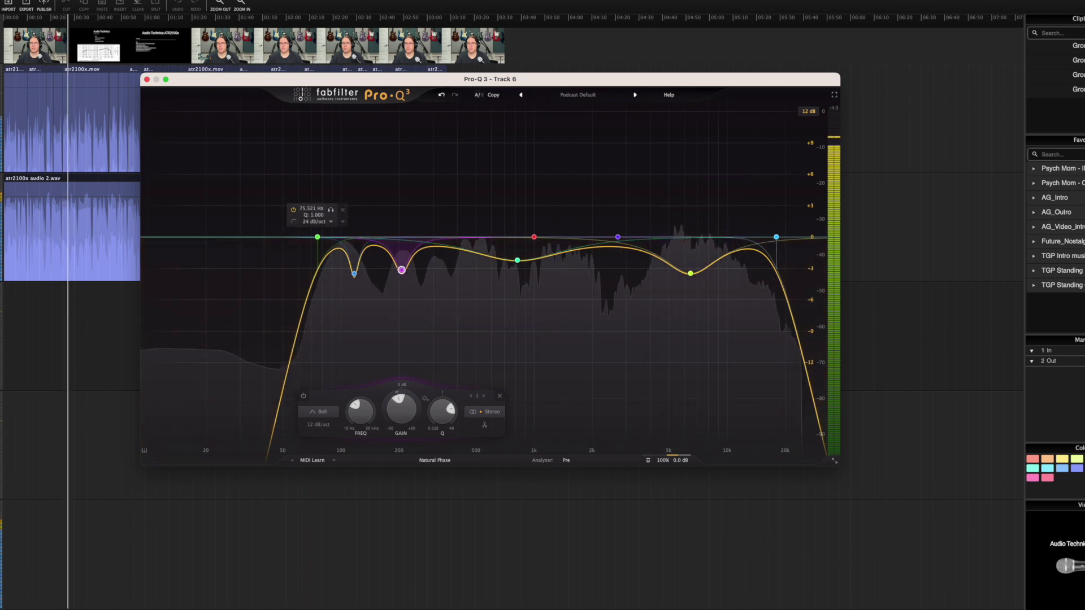
- Freeze a white snapshot of the voice spectrum beneath the dimmed Podcast Default curve
click(374, 377)
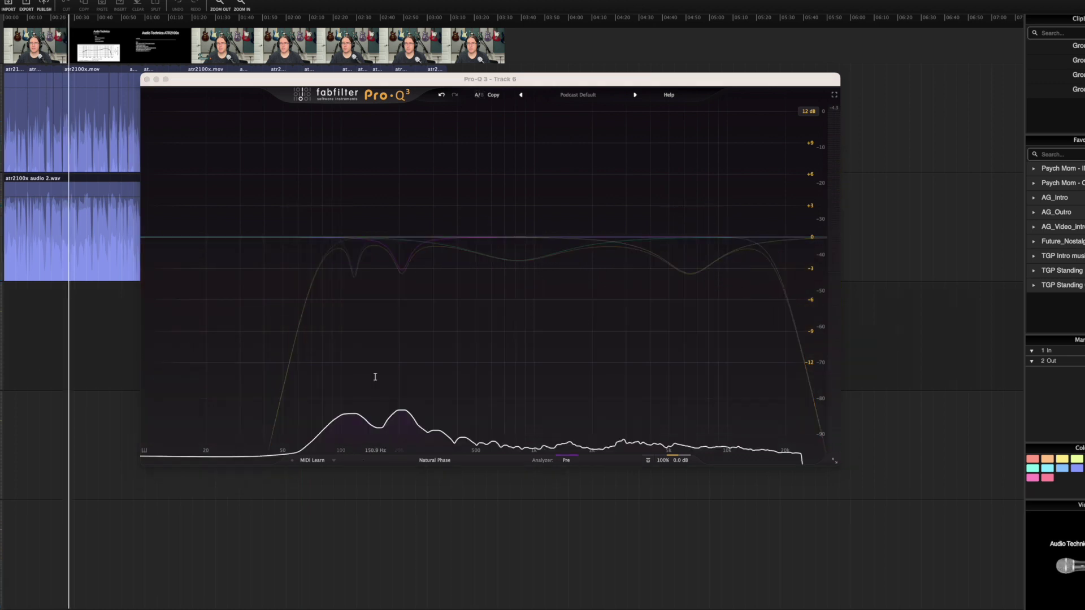